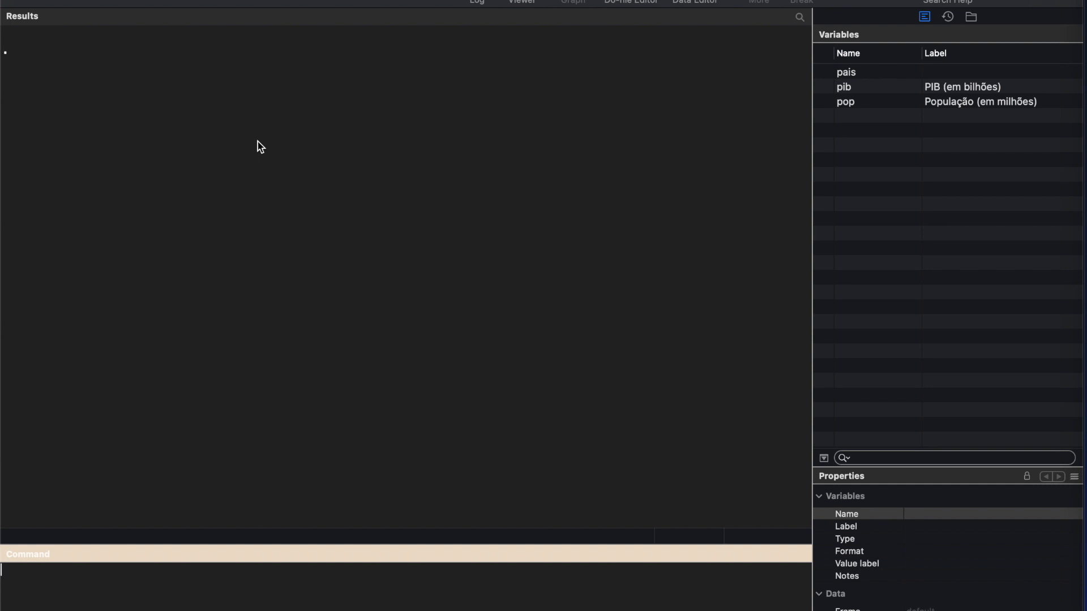
Generate the variable pib_pcapita as pib / pop * 1000 and open the data table.
{"action": "type", "text": "g pib_pcapita = pib / pop *1000"}
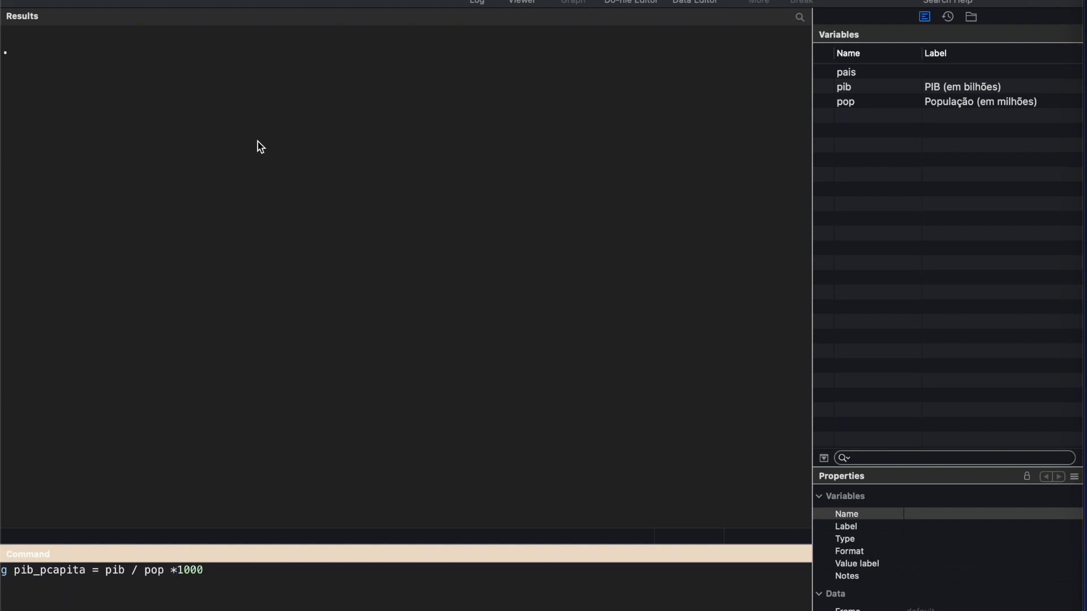
{"action": "key", "text": "Return"}
{"action": "key", "text": "super+8"}
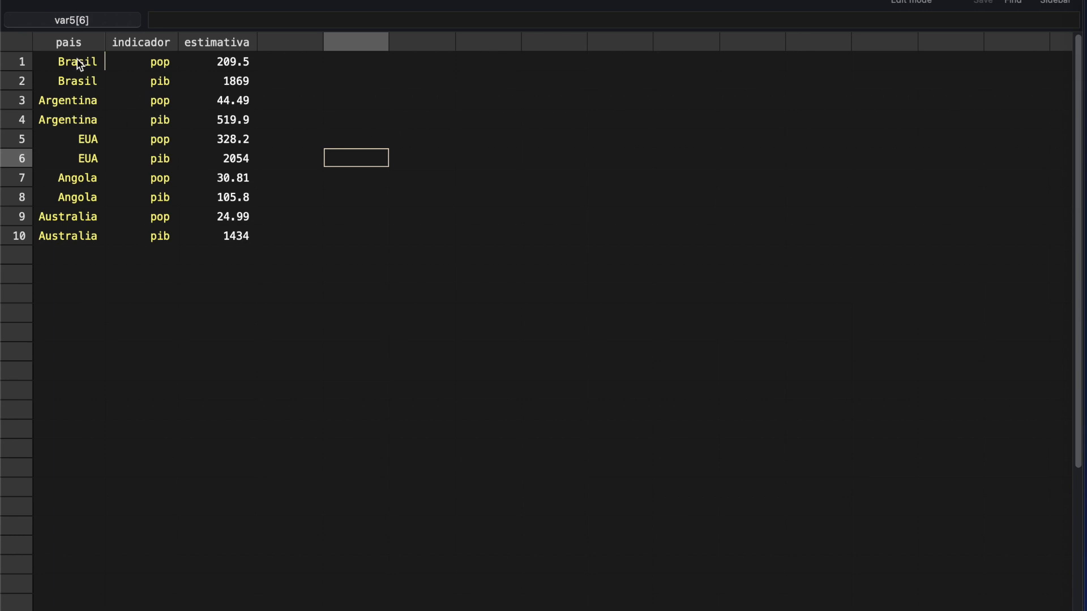
Examine the repeated countries in pais and Brasil's pop and pib rows in the long-format data table.
{"action": "left_click_drag", "start_coordinate": [65, 65], "coordinate": [62, 121]}
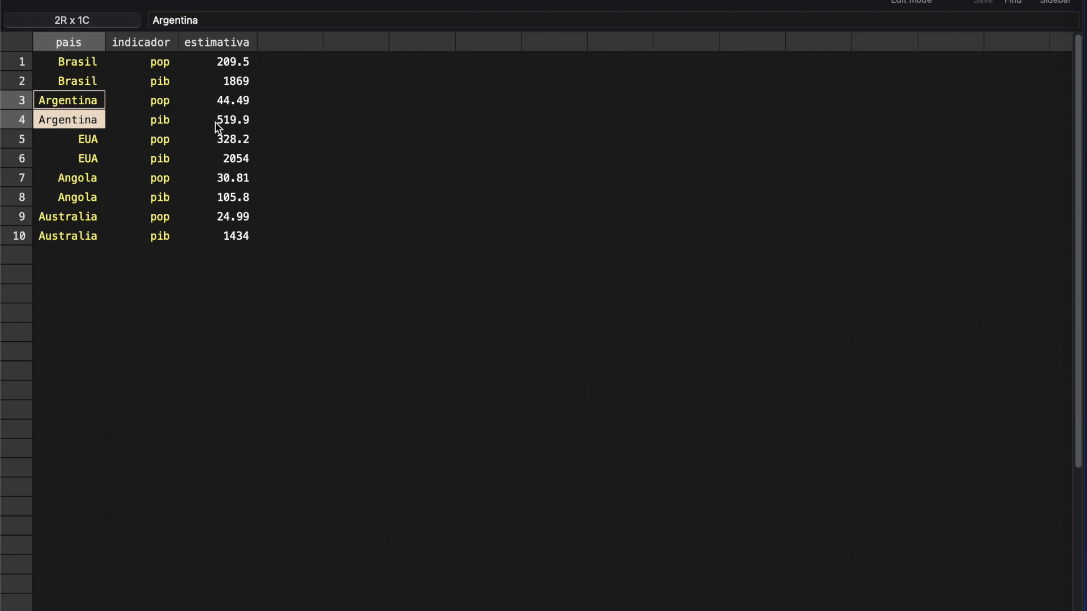
{"action": "left_click", "coordinate": [159, 66]}
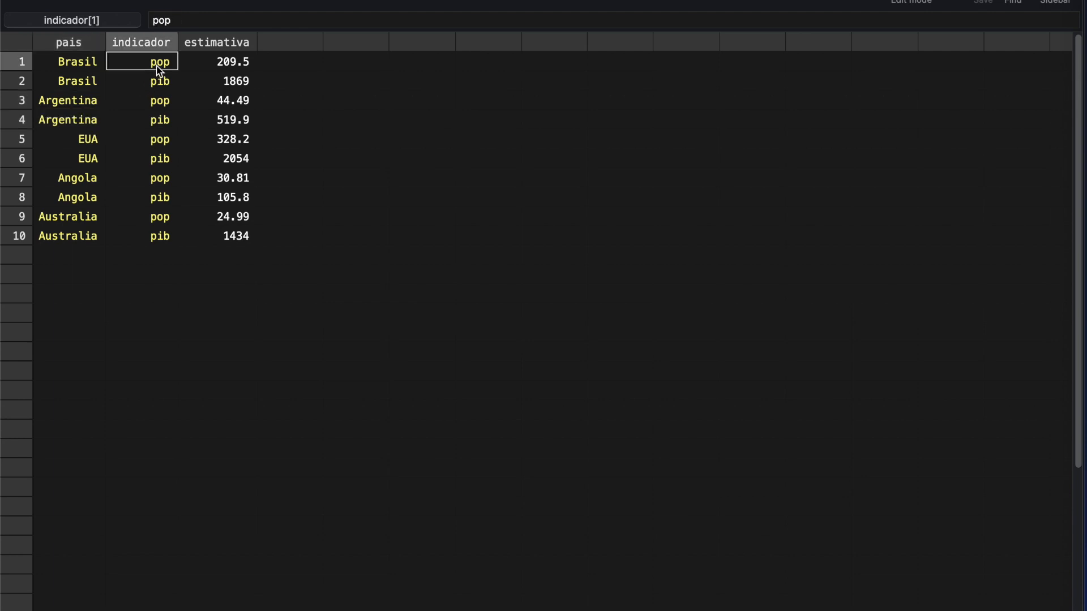
{"action": "left_click", "coordinate": [243, 67]}
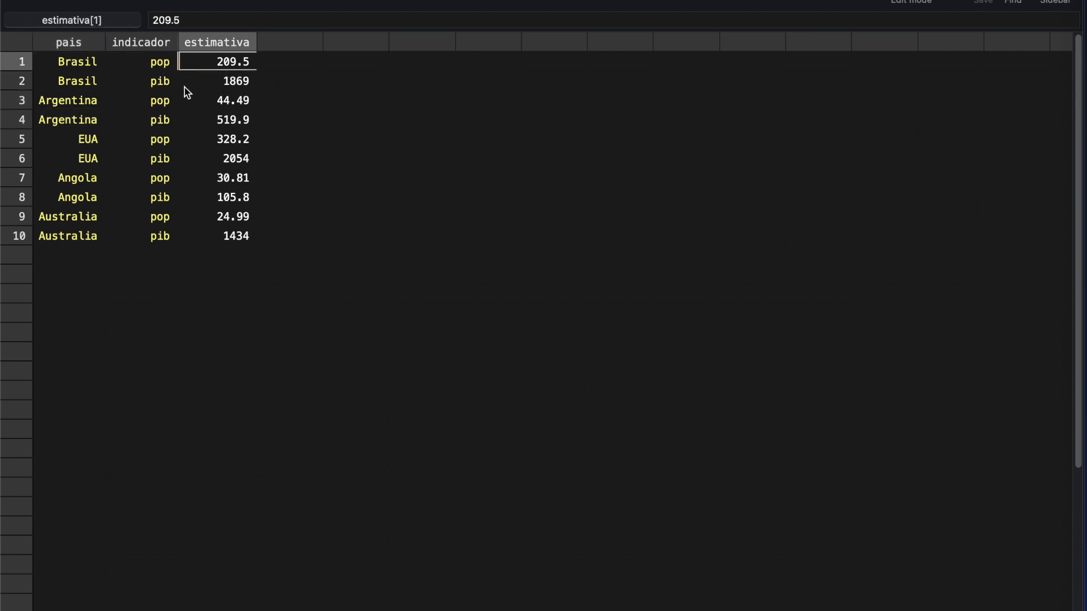
{"action": "left_click", "coordinate": [166, 85]}
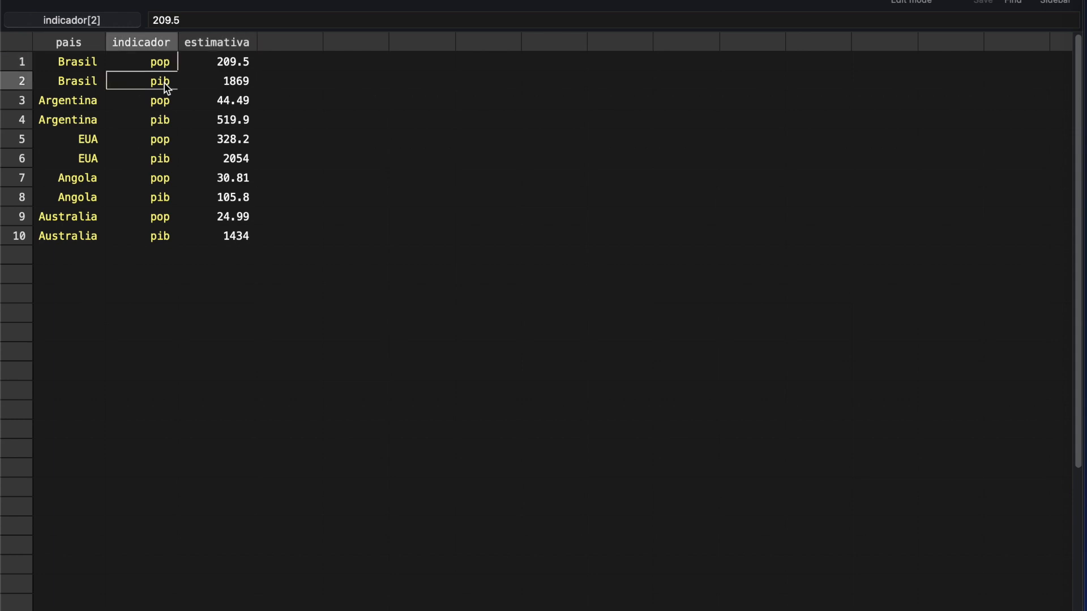
{"action": "left_click", "coordinate": [249, 84]}
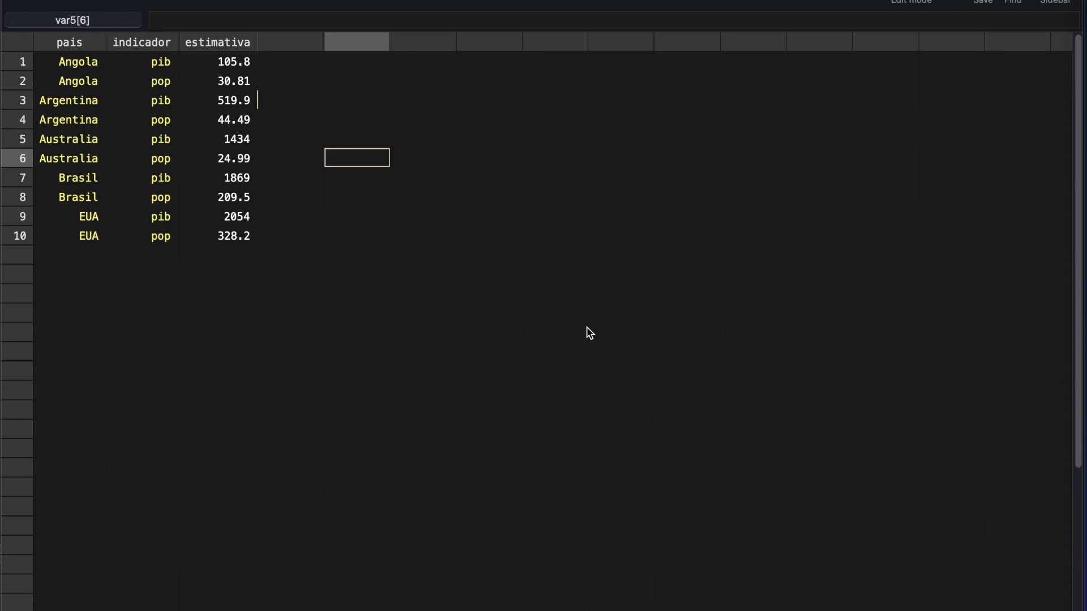
{"action": "key", "text": "super+w"}
Begin a reshape wide command for the variable estimativa, checking Angola's pib and pop values in the data table.
{"action": "type", "text": "reshape"}
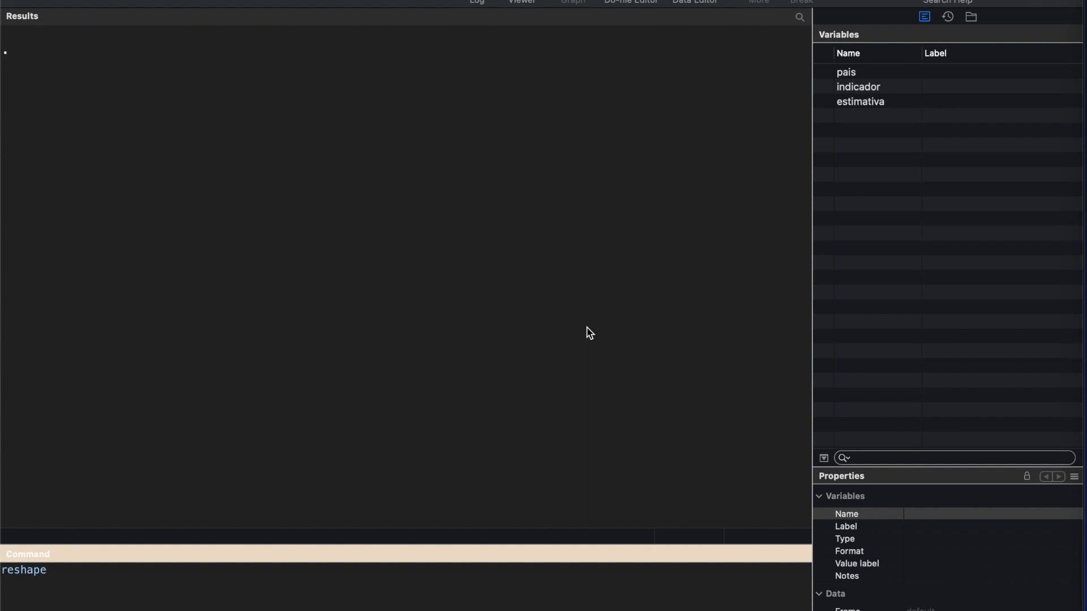
{"action": "type", "text": "wide"}
{"action": "key", "text": "super+8"}
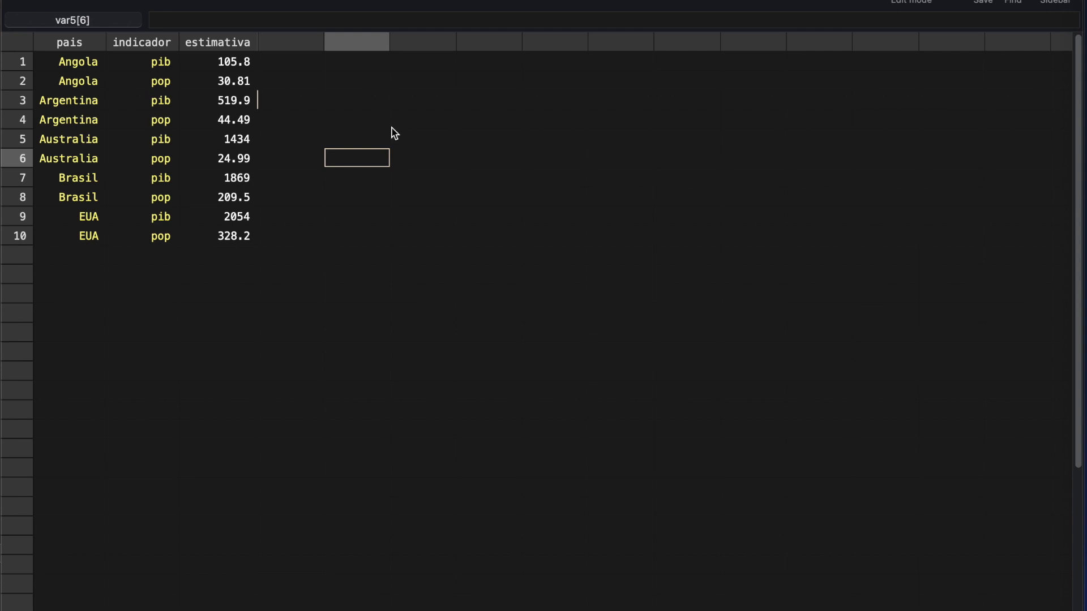
{"action": "left_click", "coordinate": [245, 66]}
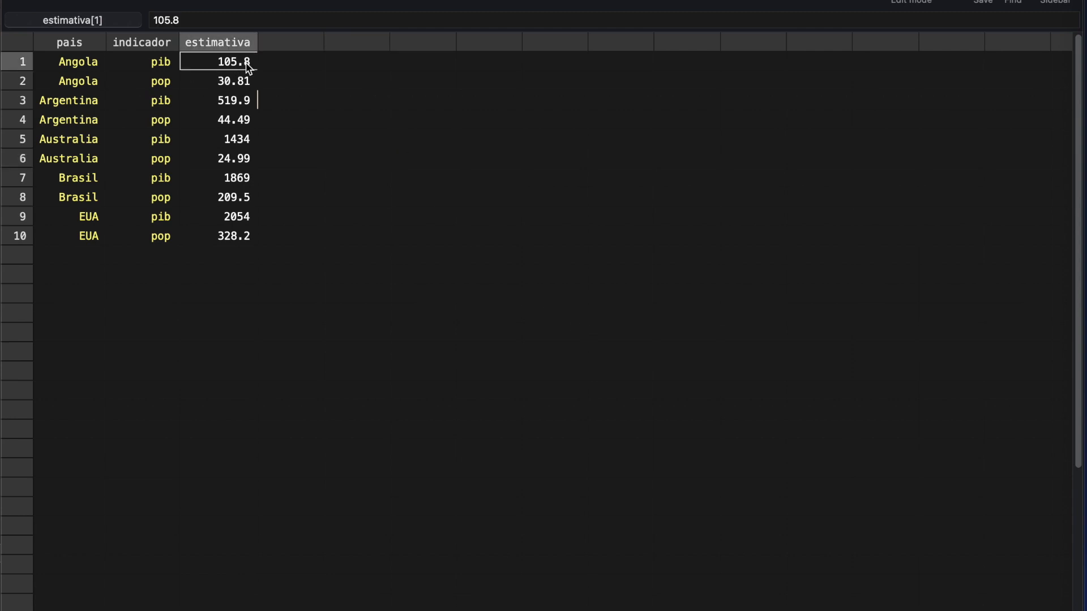
{"action": "left_click", "coordinate": [244, 83]}
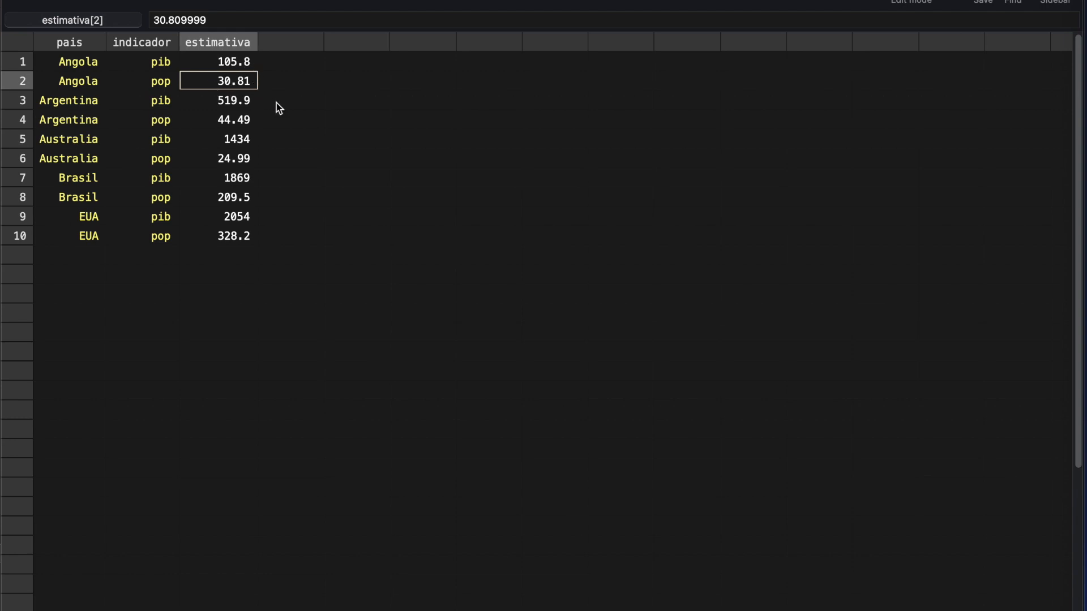
{"action": "key", "text": "super+w"}
{"action": "type", "text": "estima"}
{"action": "key", "text": "Tab"}
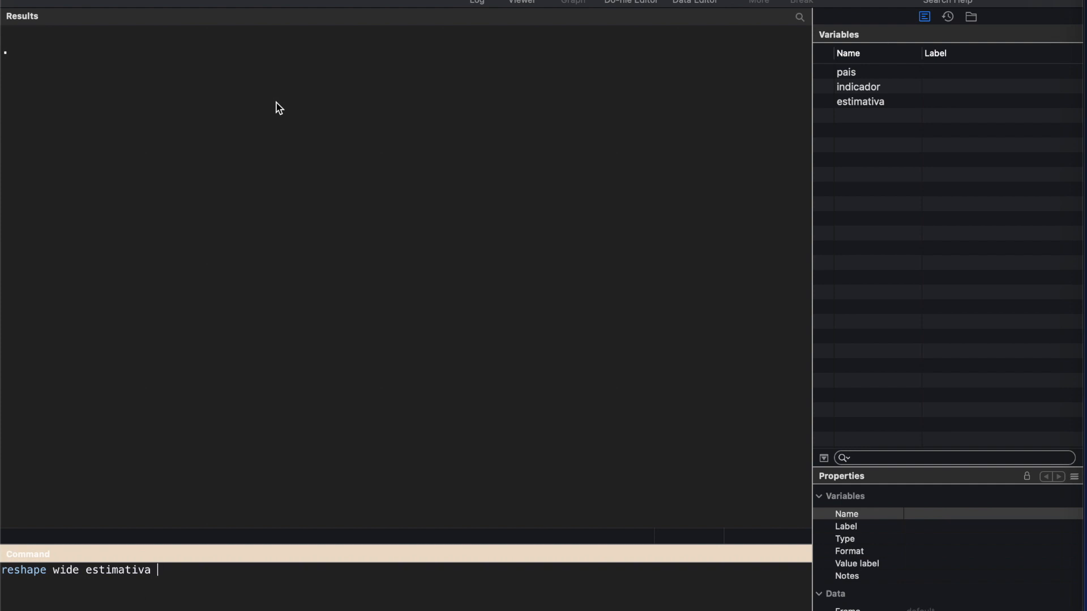
Add the option i(pais) to the reshape wide command and begin its j option.
{"action": "type", "text": ", i("}
{"action": "key", "text": "super+grave"}
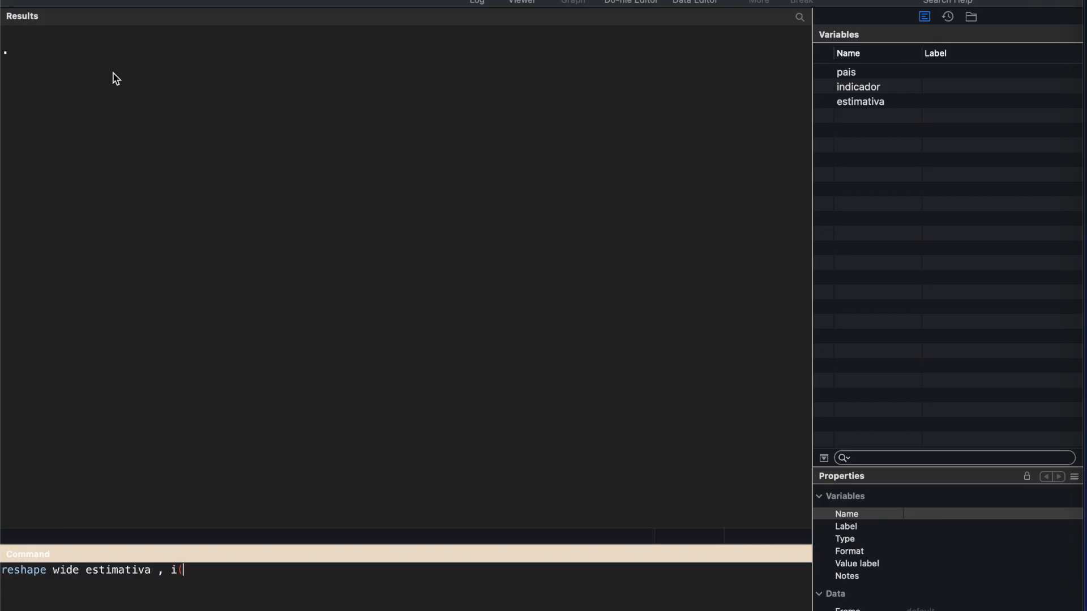
{"action": "type", "text": "pais) j("}
Check the pais and indicador columns, complete the reshape wide command with j(indicador) string, and run it to view the wide data.
{"action": "key", "text": "super+grave"}
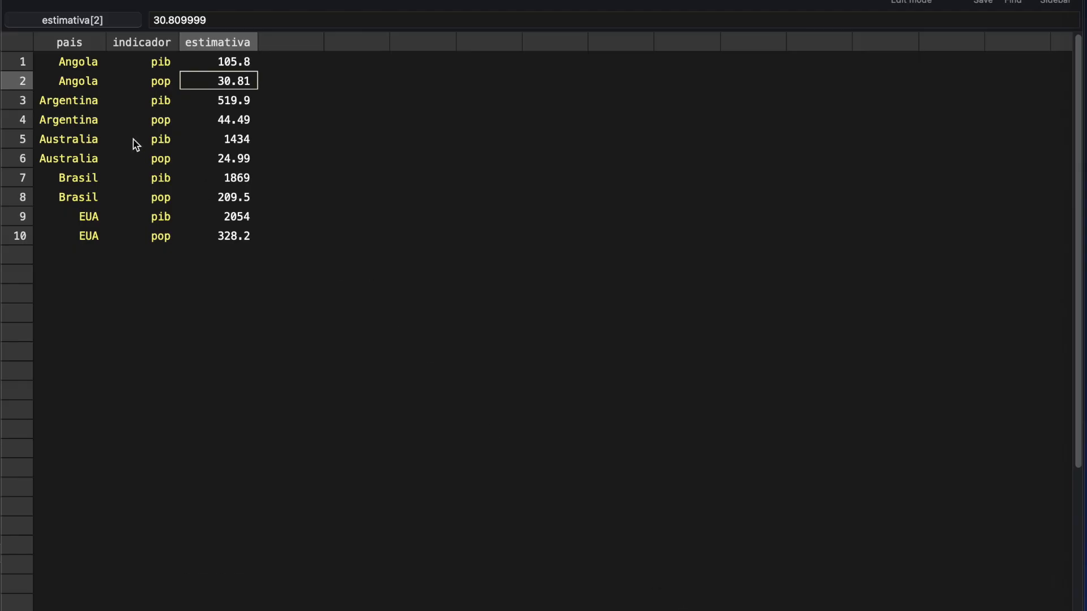
{"action": "left_click_drag", "start_coordinate": [86, 64], "coordinate": [81, 90]}
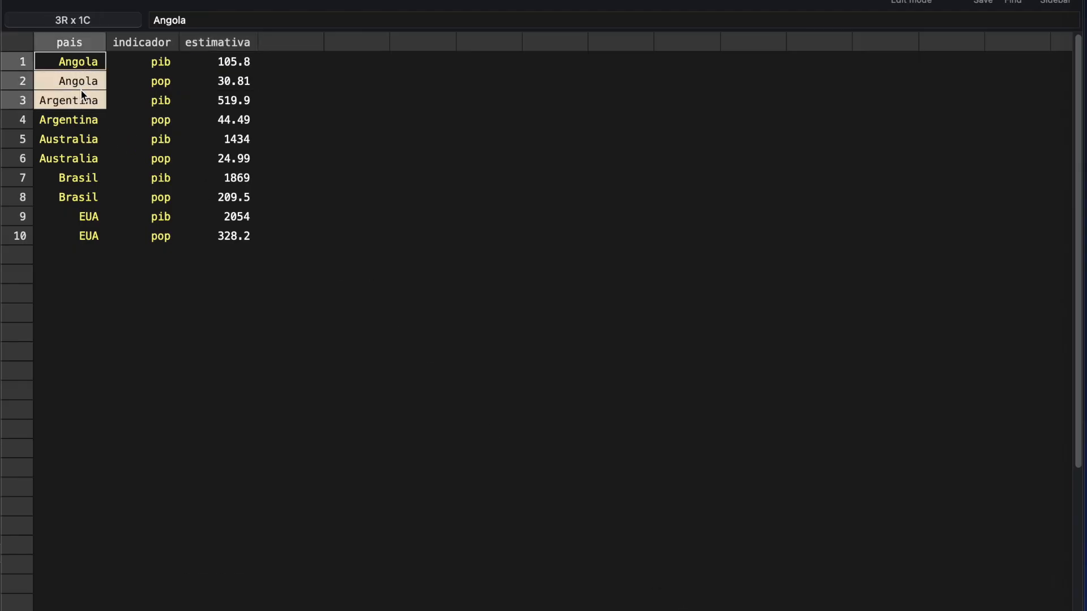
{"action": "left_click", "coordinate": [81, 89]}
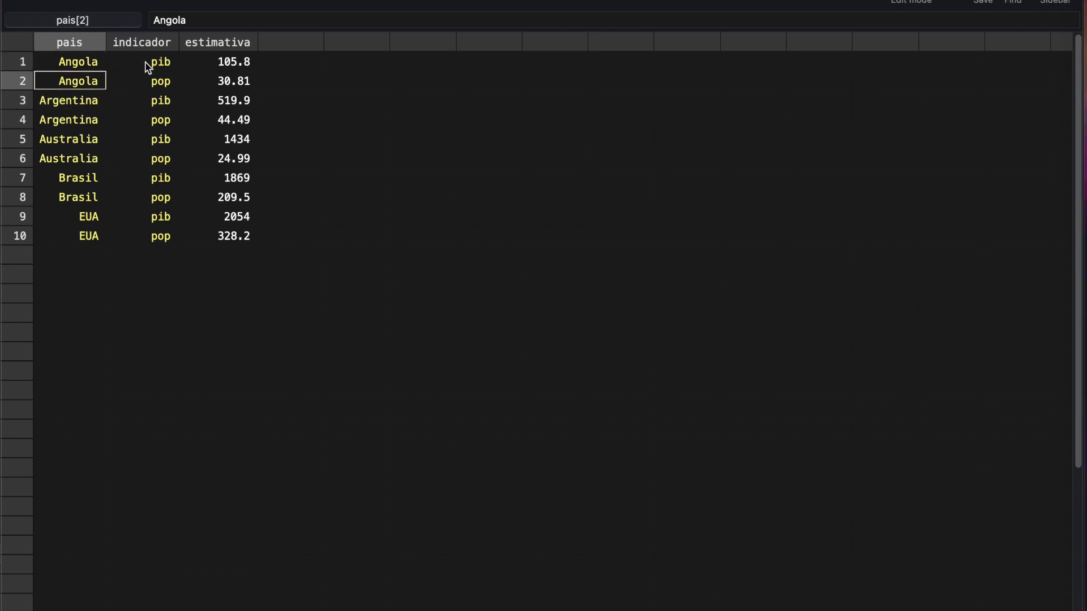
{"action": "left_click_drag", "start_coordinate": [155, 66], "coordinate": [153, 84]}
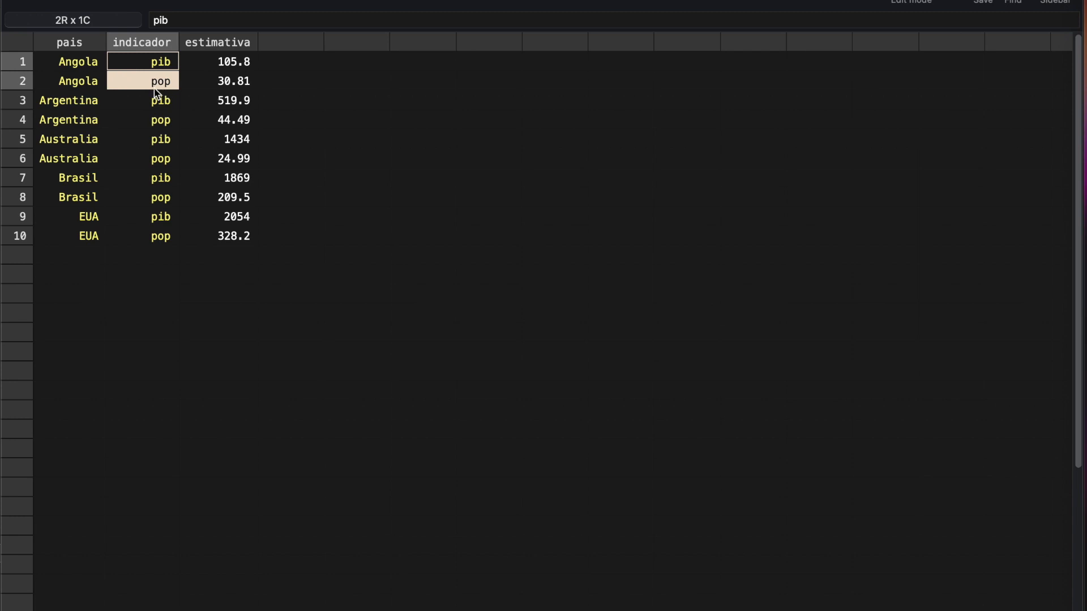
{"action": "left_click", "coordinate": [166, 62]}
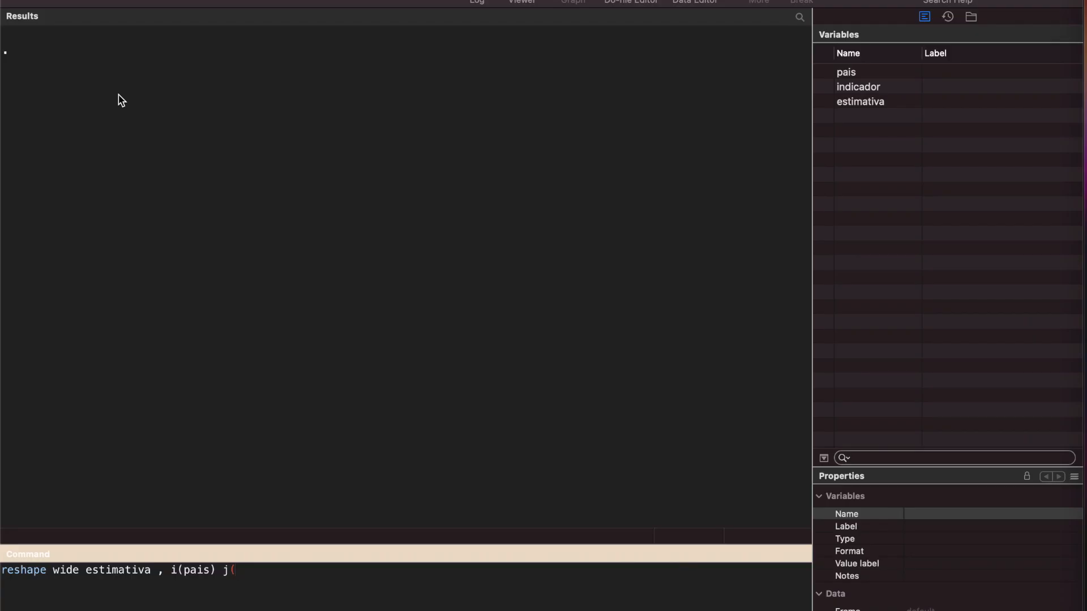
{"action": "type", "text": "indicador)"}
{"action": "type", "text": "string"}
{"action": "key", "text": "Return"}
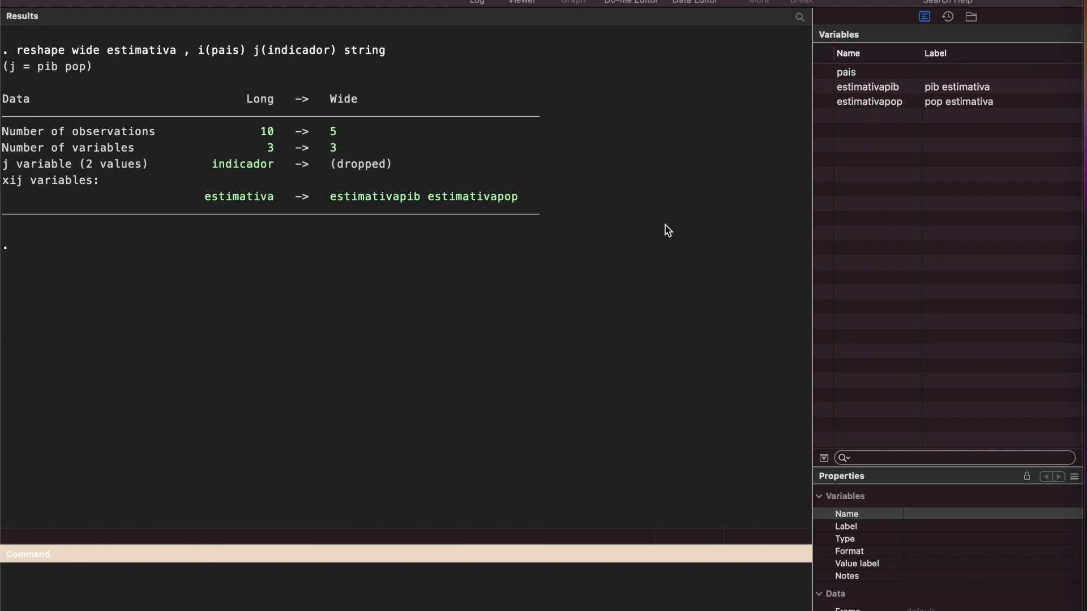
{"action": "key", "text": "super+8"}
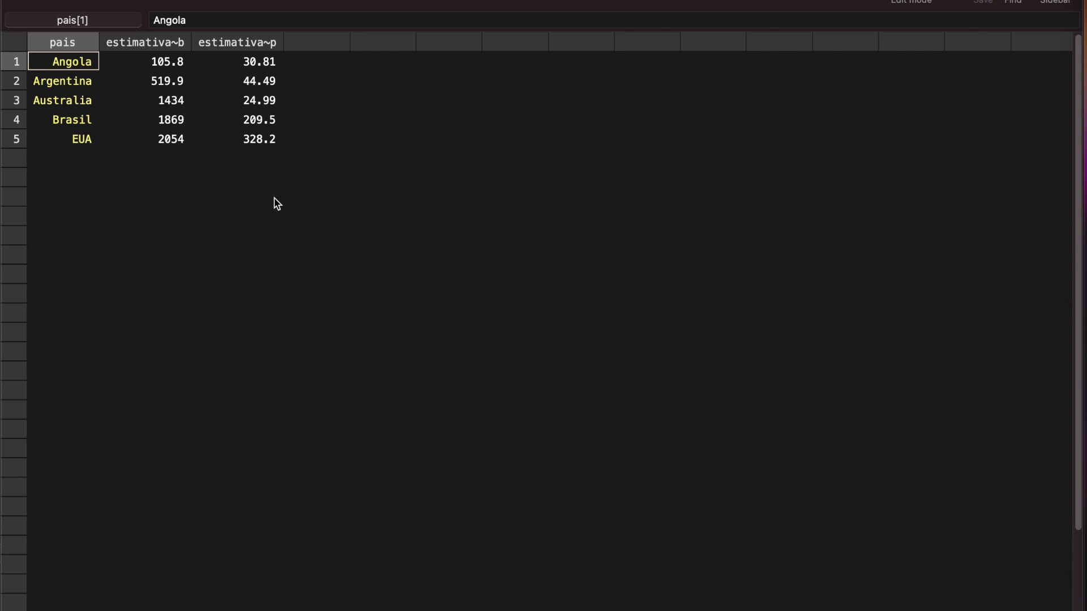
{"action": "key", "text": "super+w"}
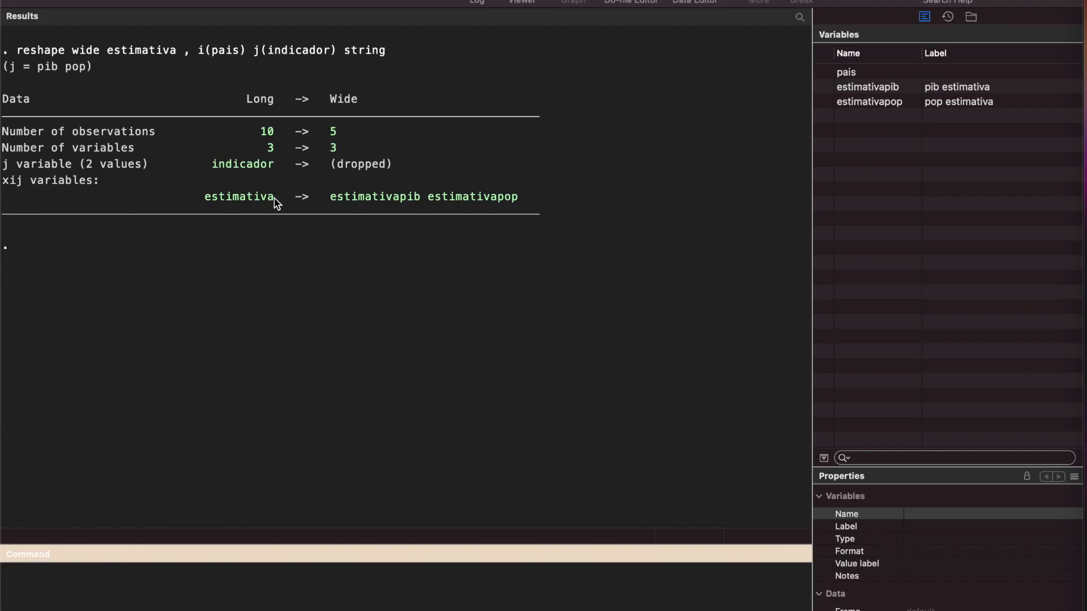
Generate pib_pcapita as estimativapib / estimativapop * 1000 and view the new column in the data table.
{"action": "type", "text": "g pib_pcapita = estimativapib"}
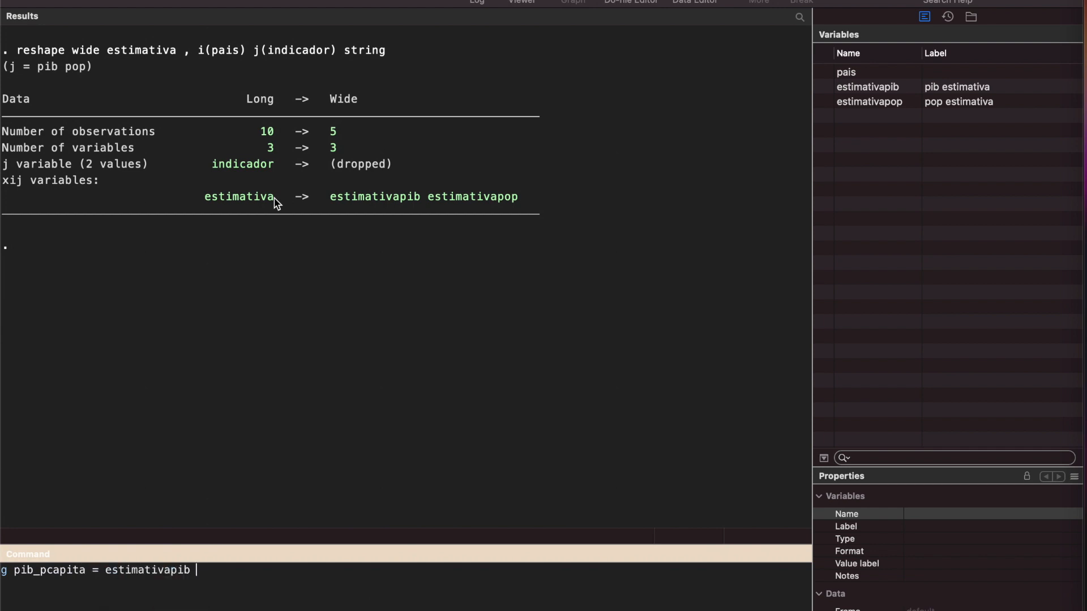
{"action": "type", "text": " / estimativapop * 1000"}
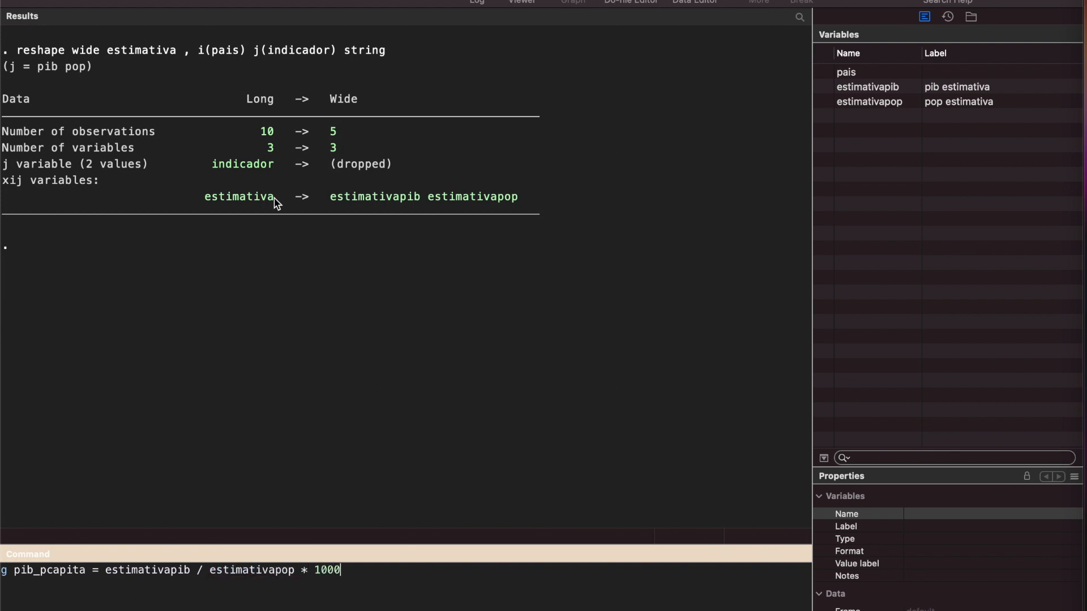
{"action": "key", "text": "Return"}
{"action": "key", "text": "super+8"}
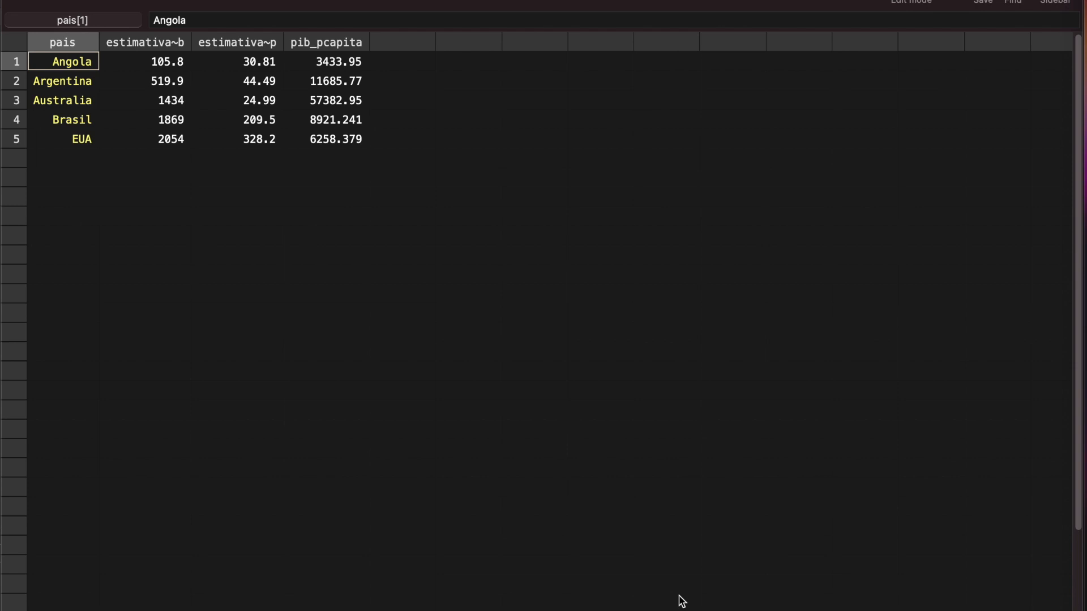
{"action": "key", "text": "super+w"}
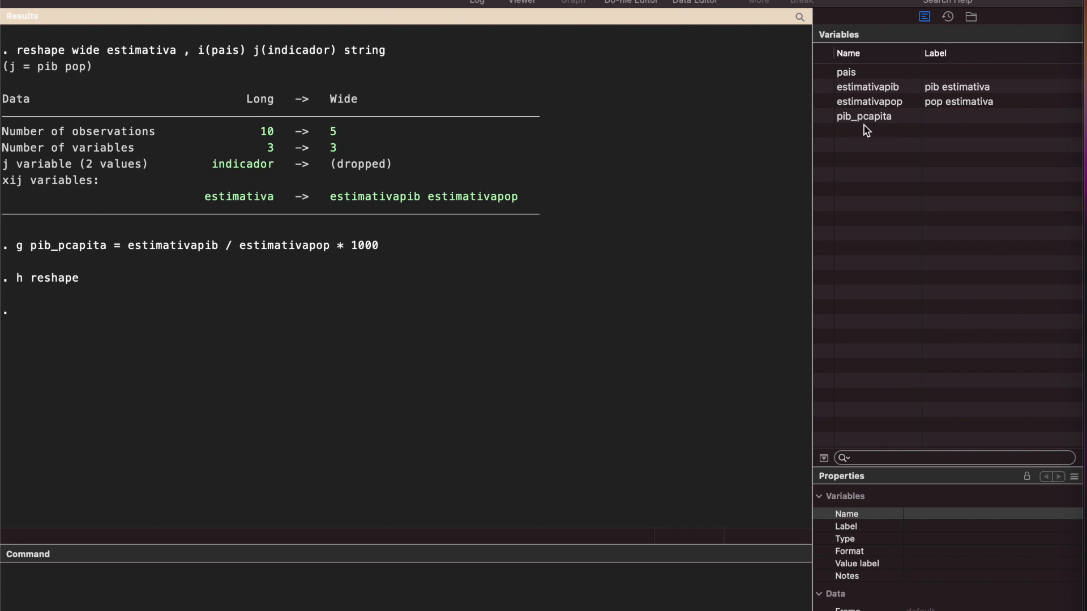
Rename the variable pib_pcapita to estimativapib_pcapita.
{"action": "left_click", "coordinate": [447, 580]}
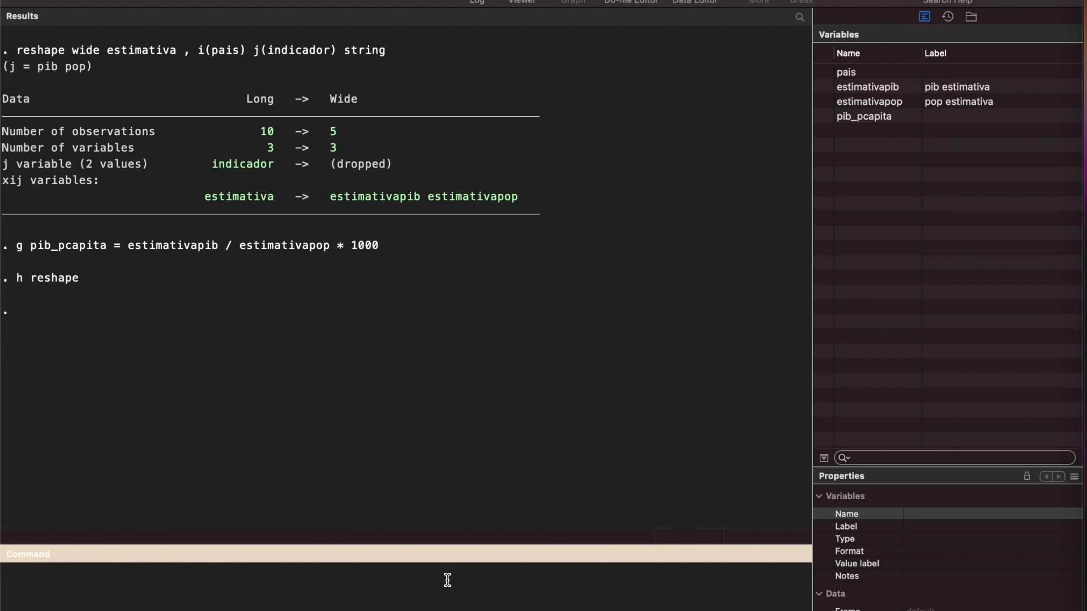
{"action": "type", "text": "ren pib_pcapita estimativa"}
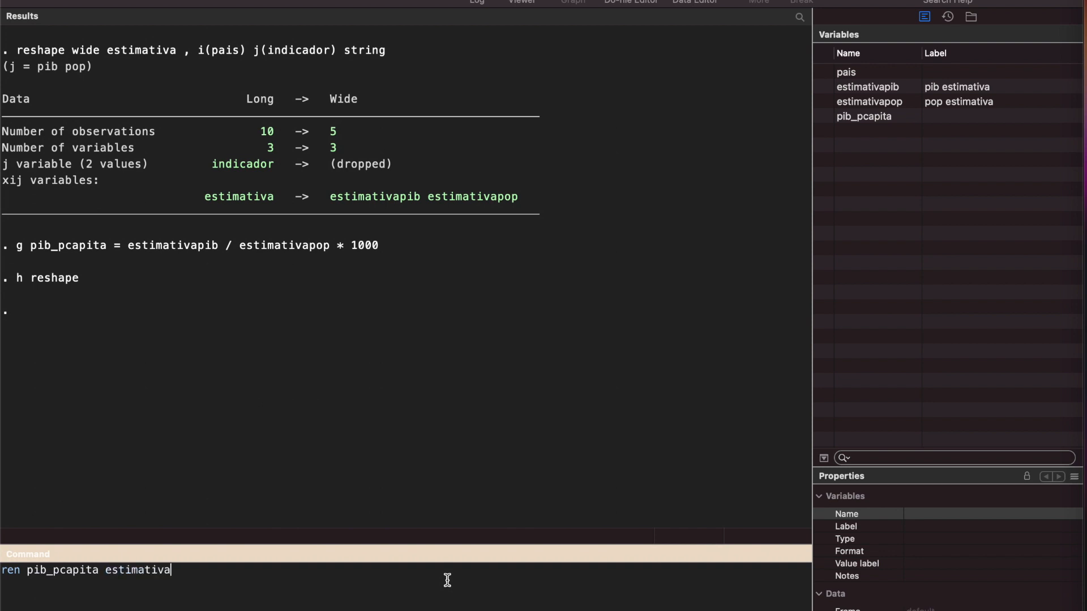
{"action": "type", "text": "pib_pcapita"}
{"action": "key", "text": "Return"}
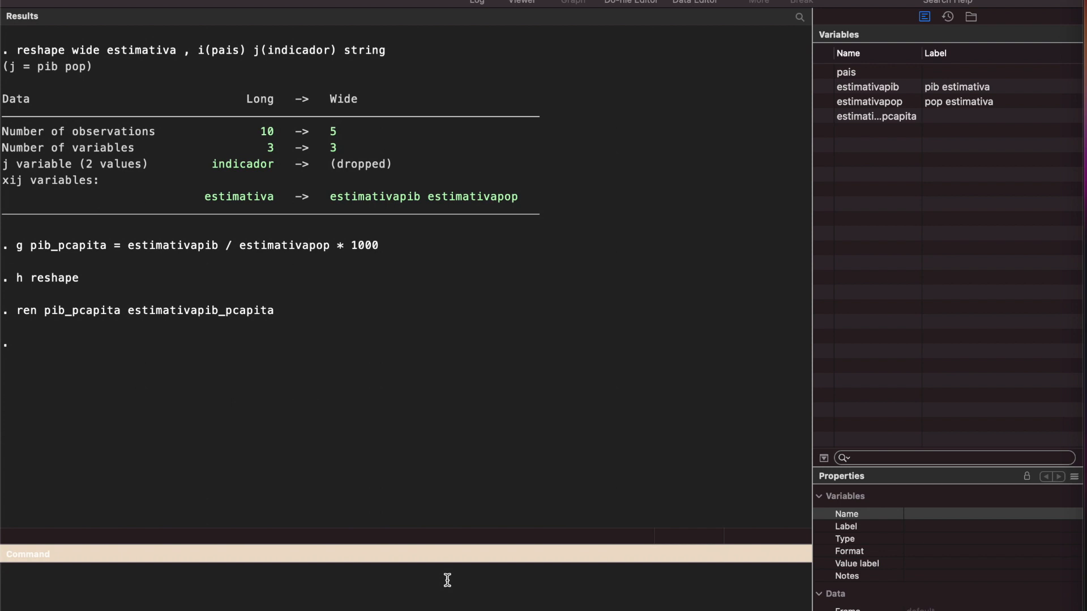
Reshape the dataset back to long format with reshape long estimativa, i(pais) j(indicador) string.
{"action": "type", "text": "reshape long estimativa, "}
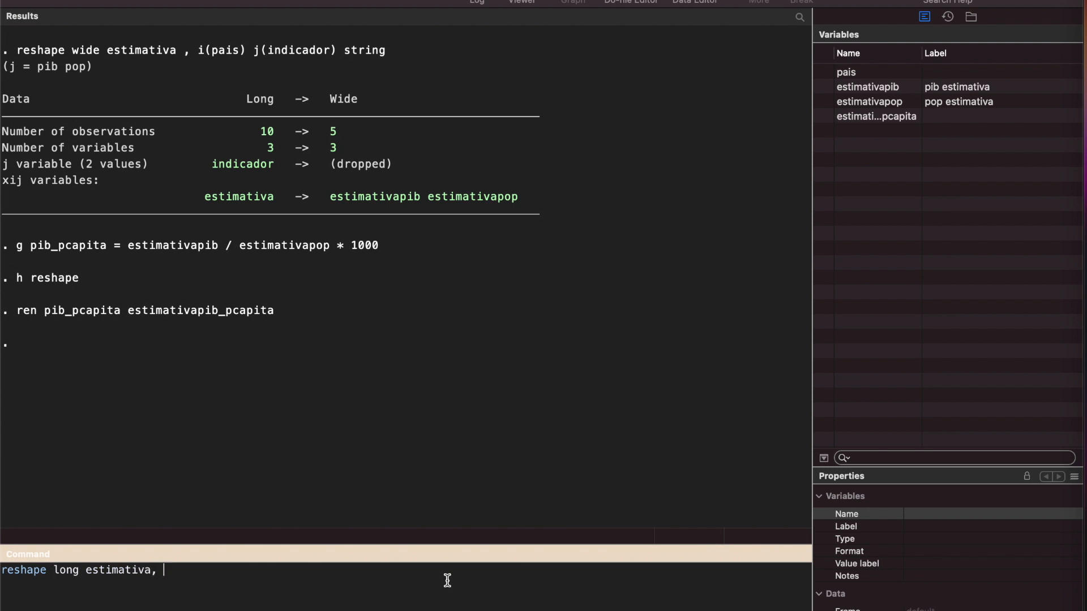
{"action": "type", "text": "i"}
{"action": "type", "text": "(pais) j("}
{"action": "type", "text": "indicador)"}
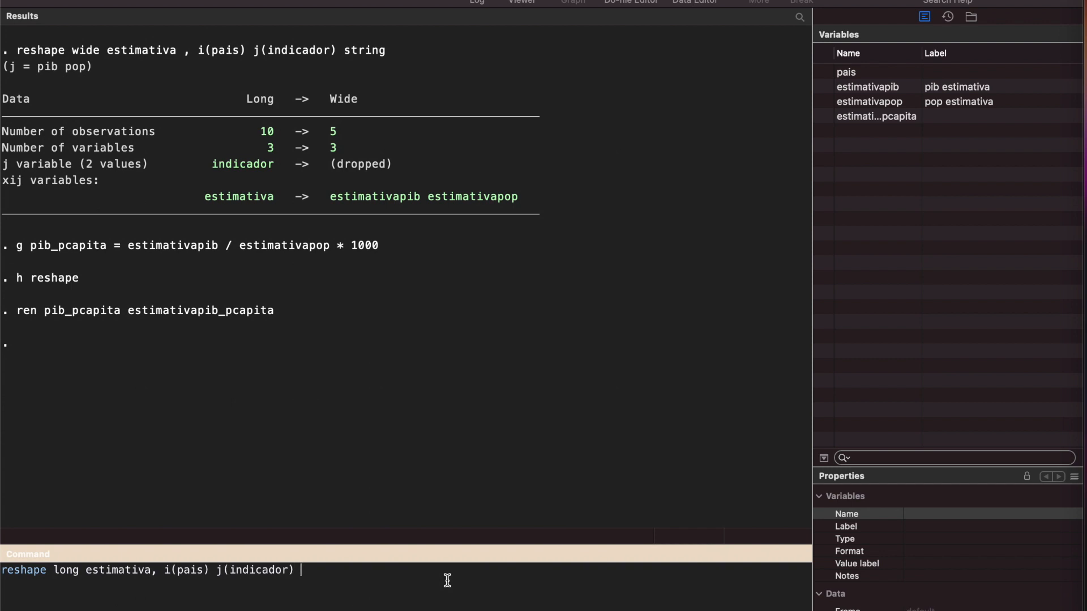
{"action": "type", "text": " string"}
{"action": "key", "text": "Return"}
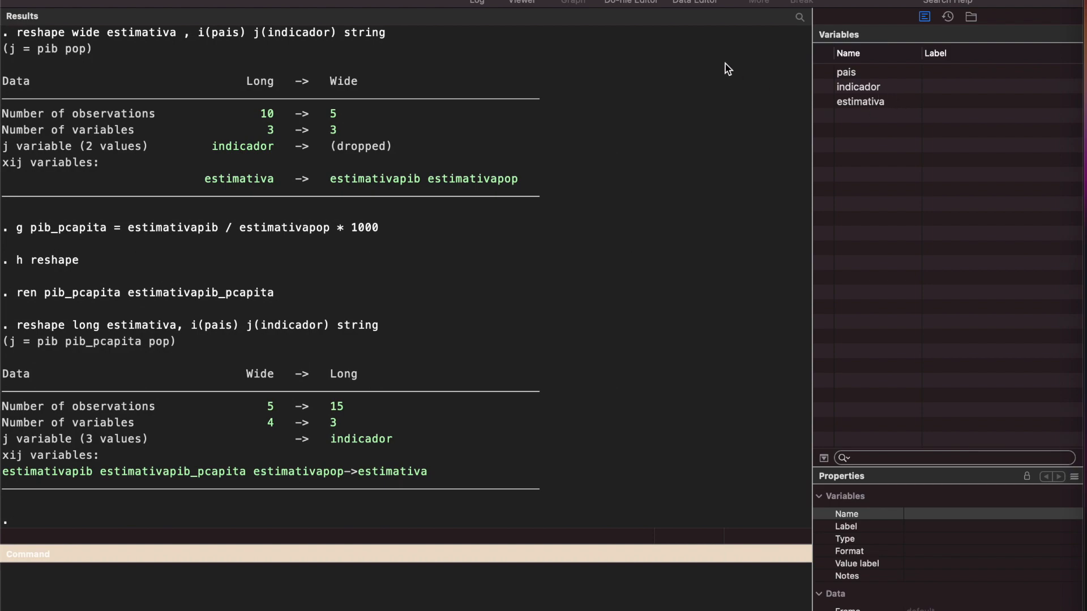
Examine Angola's pib, pop and pib_pcapita rows in the reshaped long data table.
{"action": "left_click", "coordinate": [691, 3]}
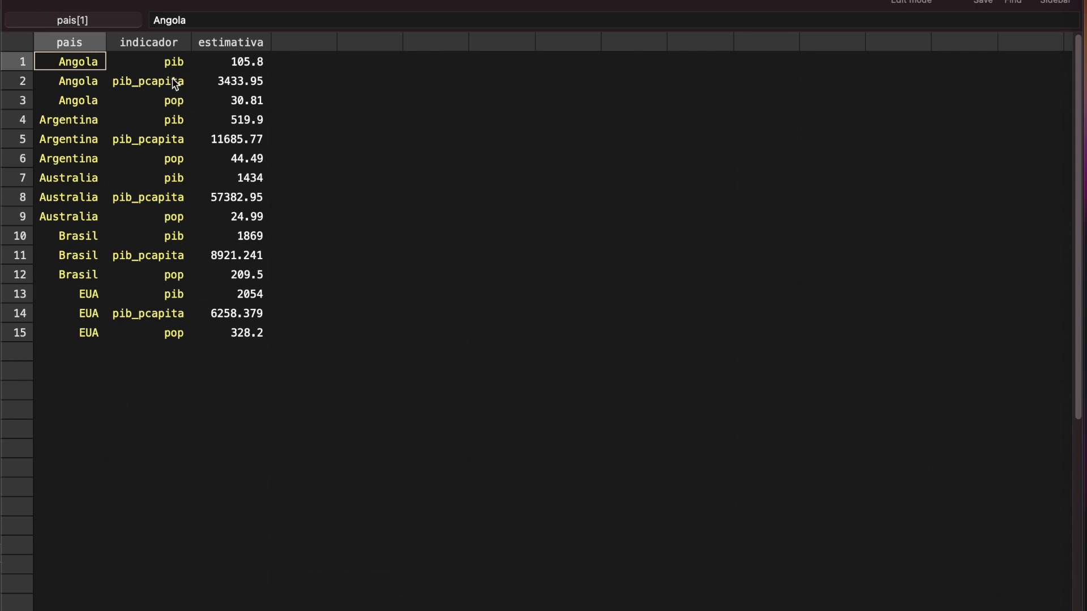
{"action": "left_click", "coordinate": [177, 67]}
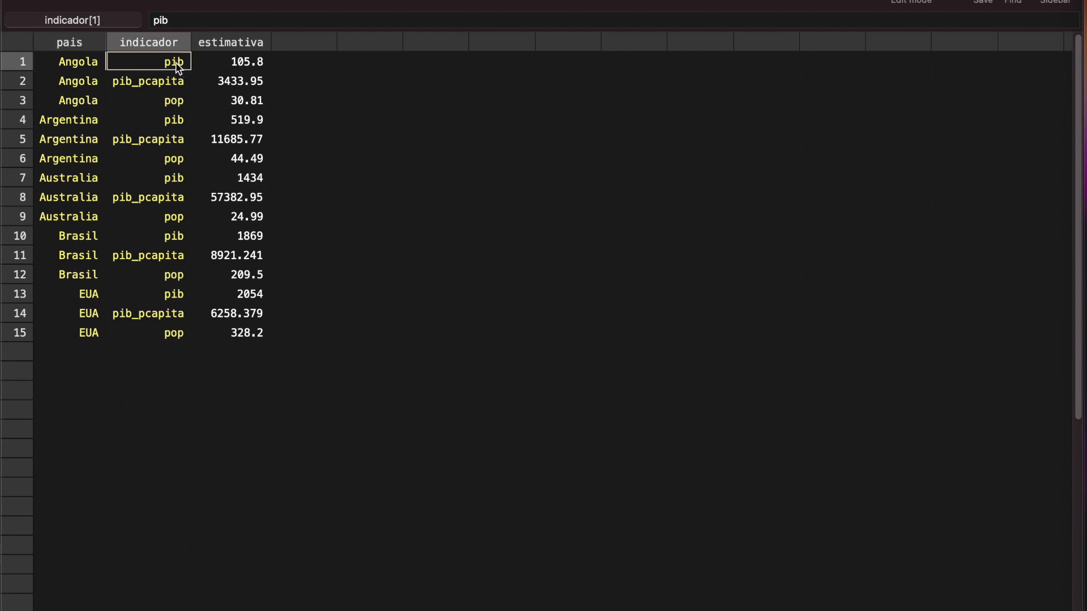
{"action": "left_click", "coordinate": [175, 102]}
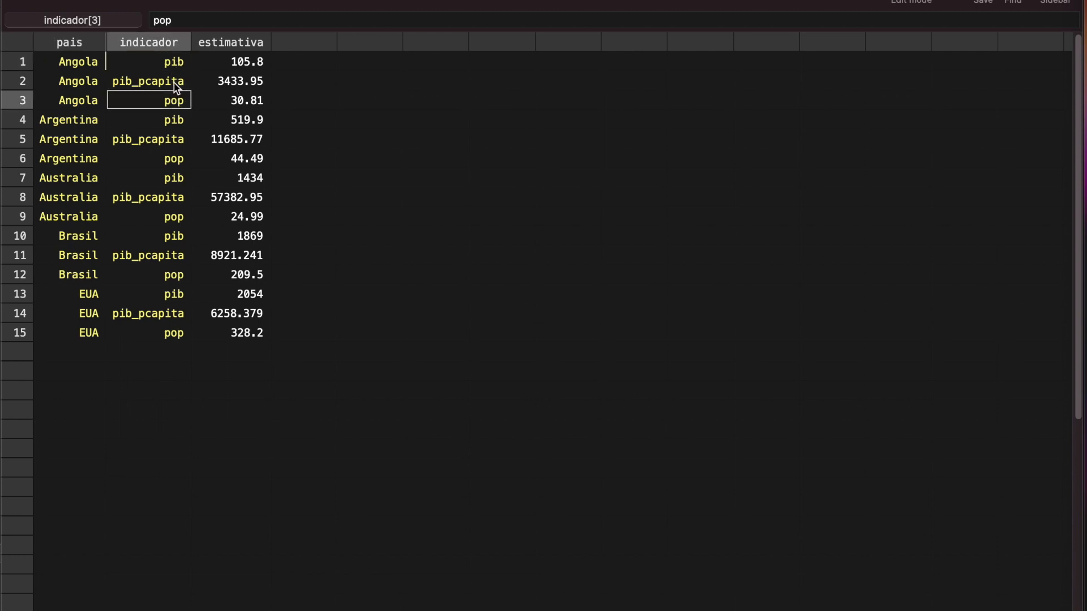
{"action": "left_click", "coordinate": [180, 85]}
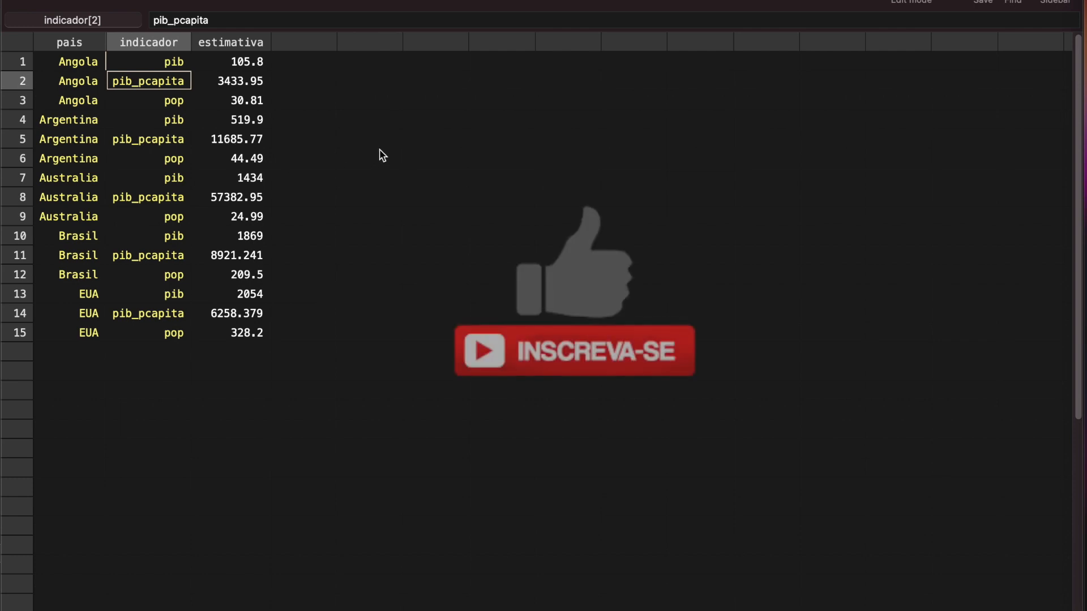